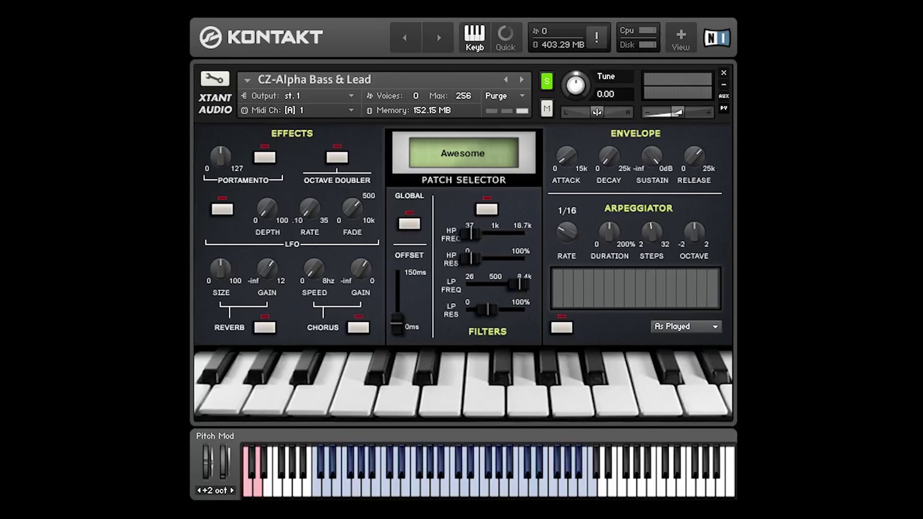
# - Cycle through the CZ-Alpha FX, Keys and Pads instruments, ending back on Bass & Lead
pyautogui.click(441, 30)
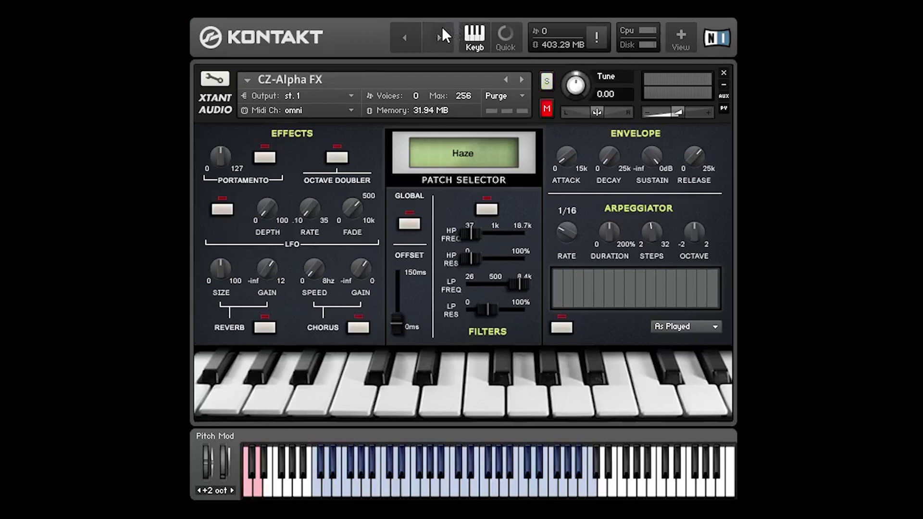
pyautogui.click(441, 38)
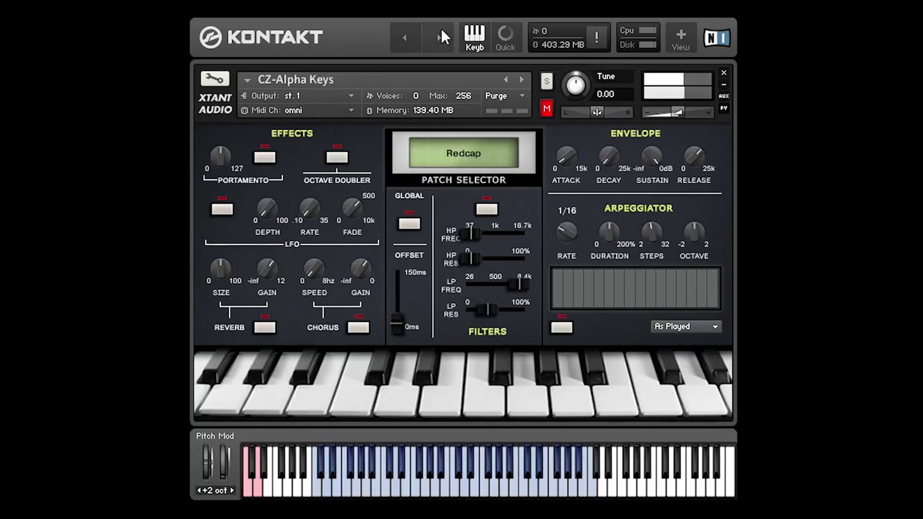
pyautogui.click(441, 38)
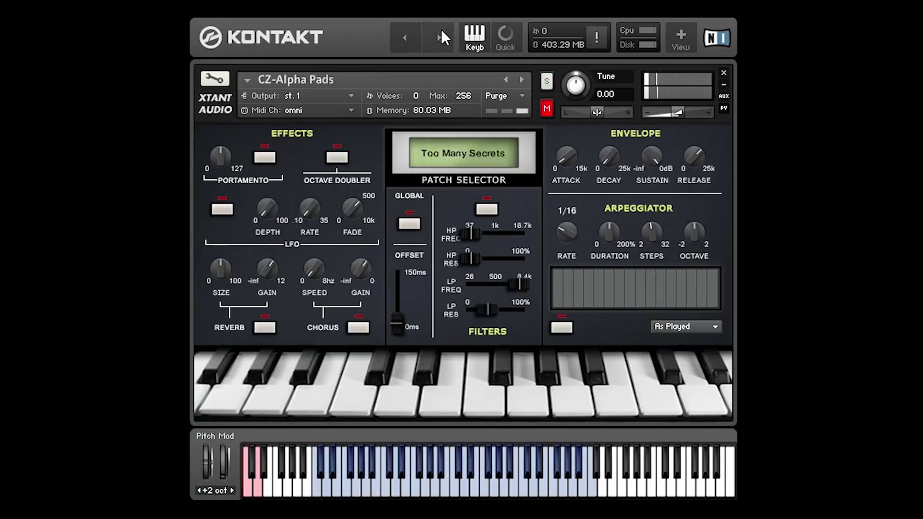
pyautogui.click(441, 37)
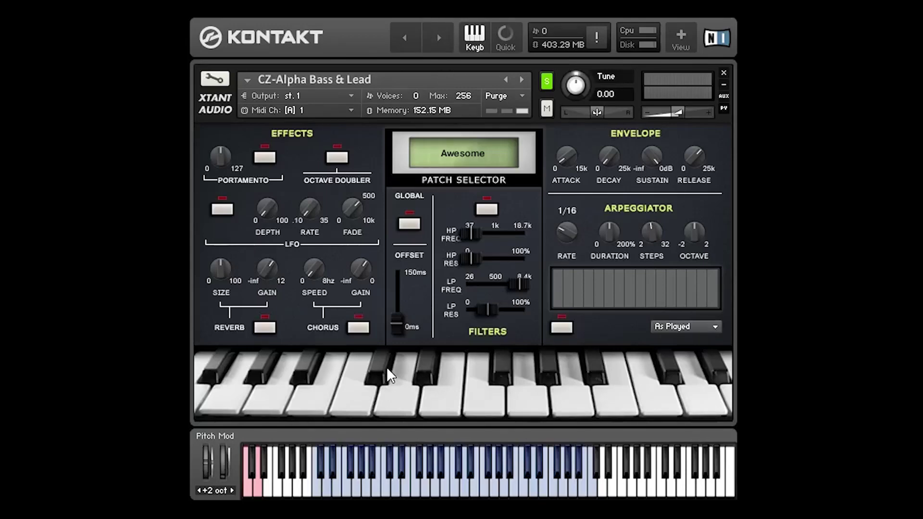
pyautogui.click(483, 151)
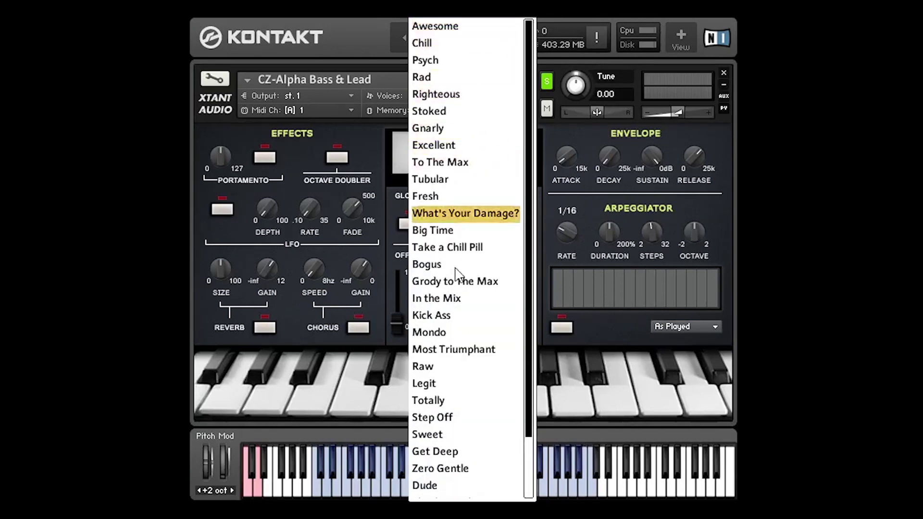
pyautogui.scroll(-2, 457, 370)
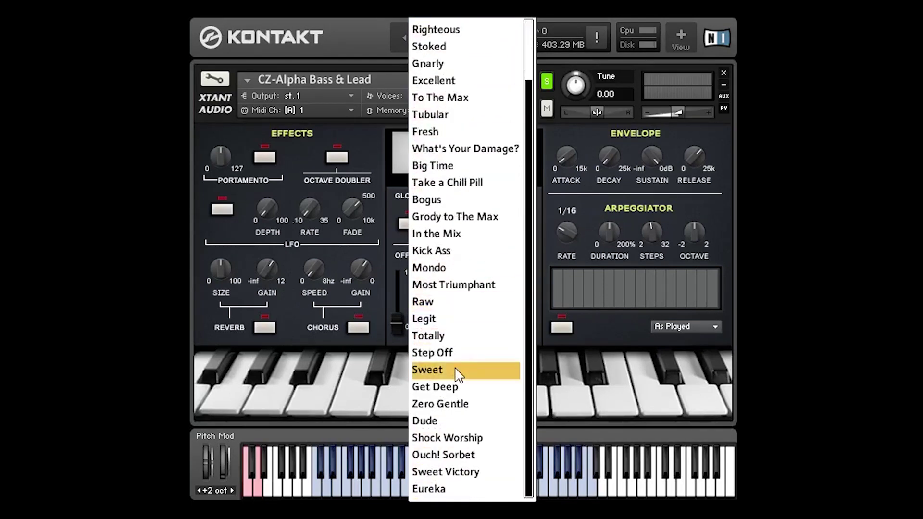
pyautogui.click(456, 371)
pyautogui.click(483, 162)
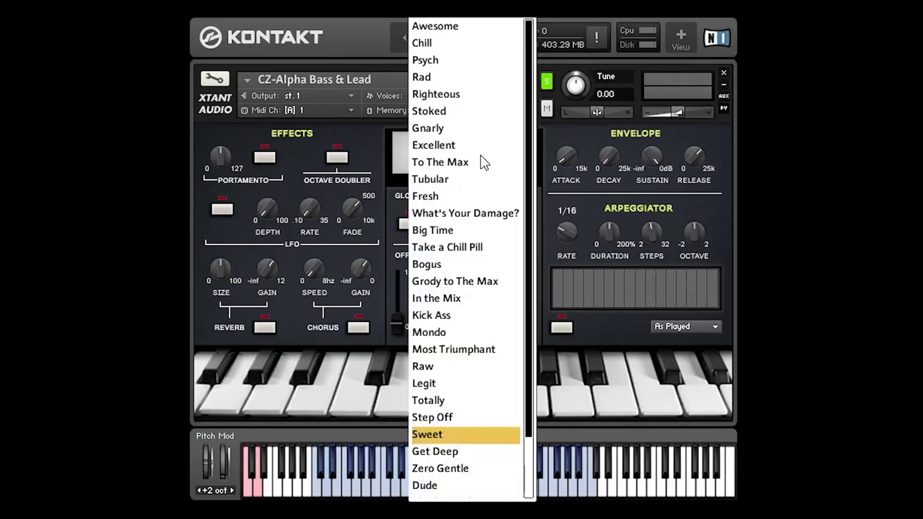
pyautogui.click(478, 95)
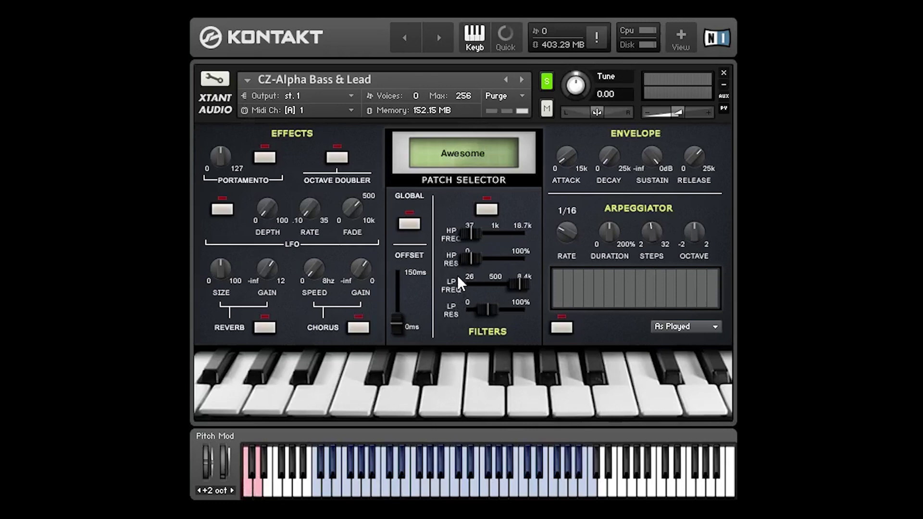
pyautogui.click(428, 151)
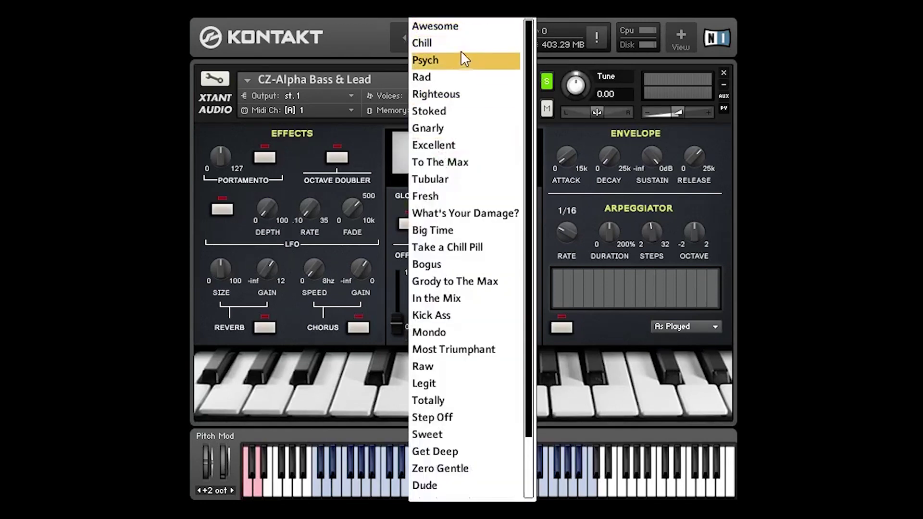
pyautogui.click(449, 26)
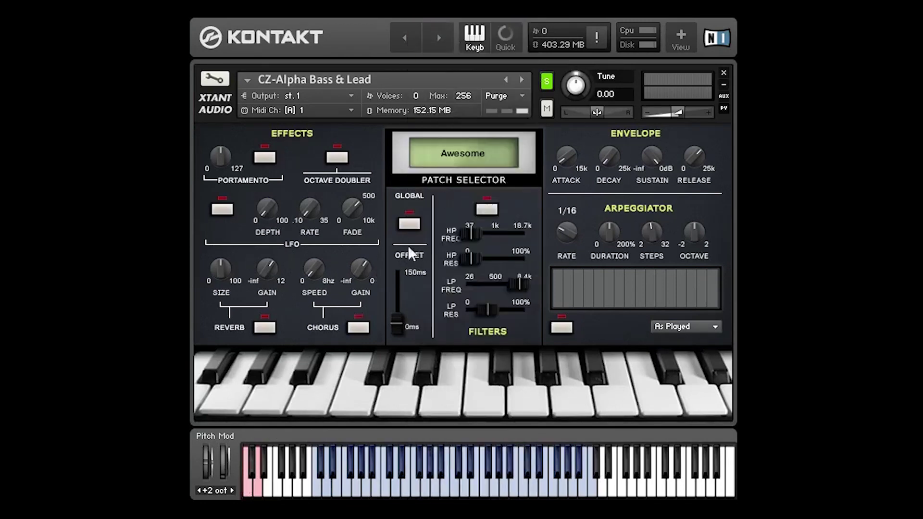
pyautogui.click(461, 159)
pyautogui.scroll(-2, 442, 423)
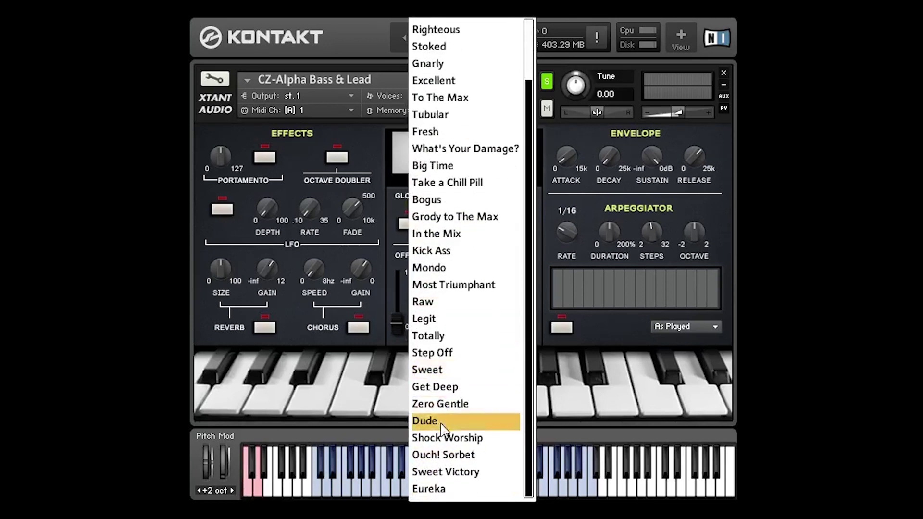
pyautogui.click(437, 493)
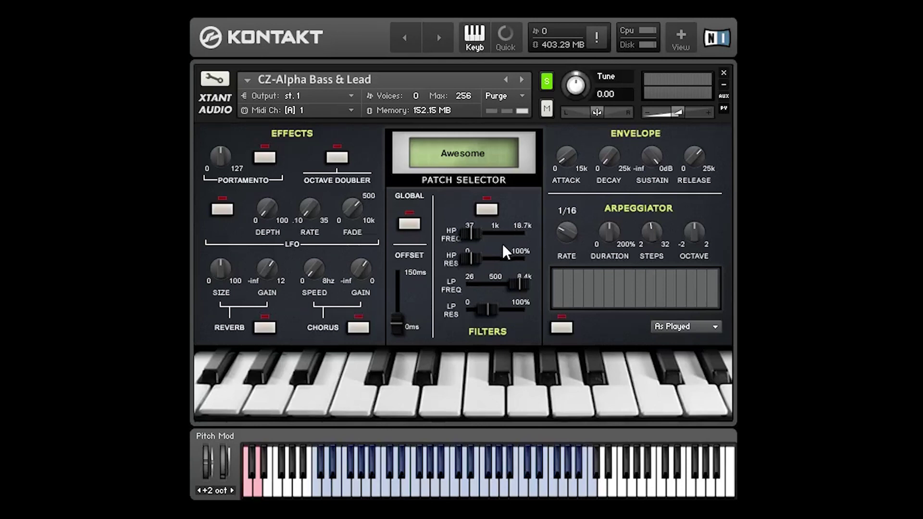
pyautogui.moveTo(515, 288); pyautogui.dragTo(483, 291)
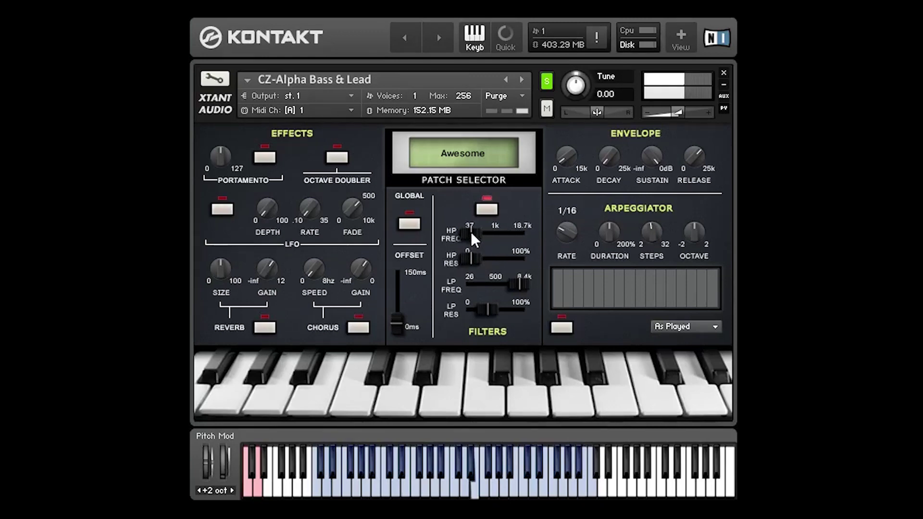
pyautogui.moveTo(471, 232)
pyautogui.mouseDown()
pyautogui.moveTo(579, 233)
pyautogui.moveTo(464, 231)
pyautogui.mouseUp()
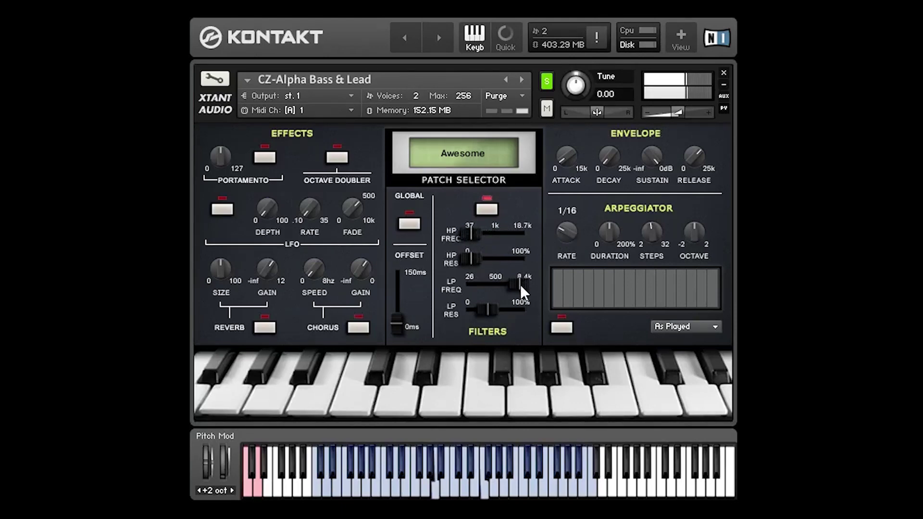
pyautogui.moveTo(520, 284); pyautogui.dragTo(565, 281)
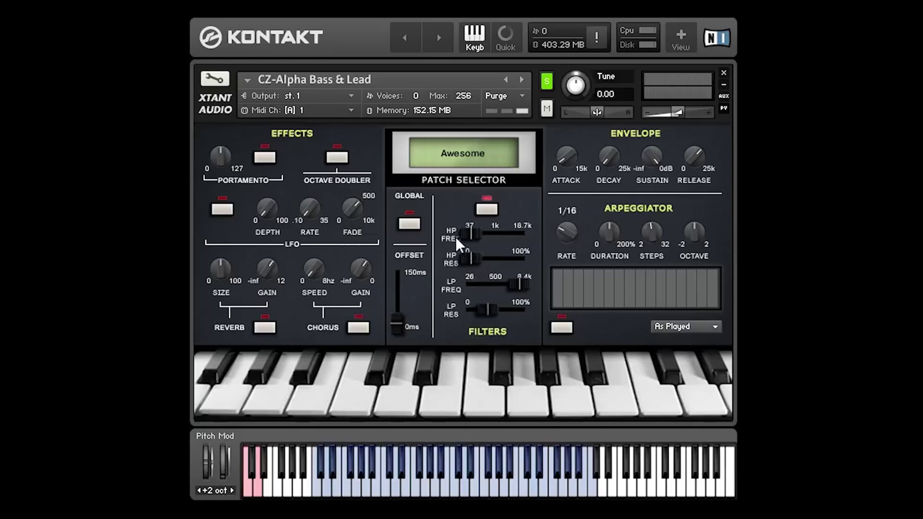
# - Raise the high-pass cutoff to 18.7k, then load Chill and return to the Awesome patch
pyautogui.moveTo(470, 234); pyautogui.dragTo(521, 235)
pyautogui.click(451, 151)
pyautogui.click(455, 45)
pyautogui.click(446, 161)
pyautogui.click(457, 28)
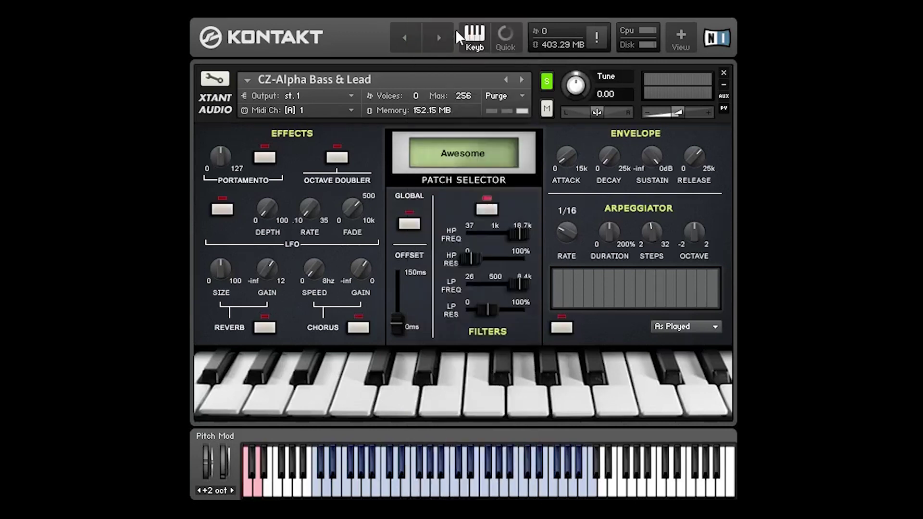
# - Drop the high-pass cutoff to its 37 minimum and switch the filter section off
pyautogui.keyDown('ctrl'); pyautogui.click(518, 231); pyautogui.keyUp('ctrl')
pyautogui.click(489, 213)
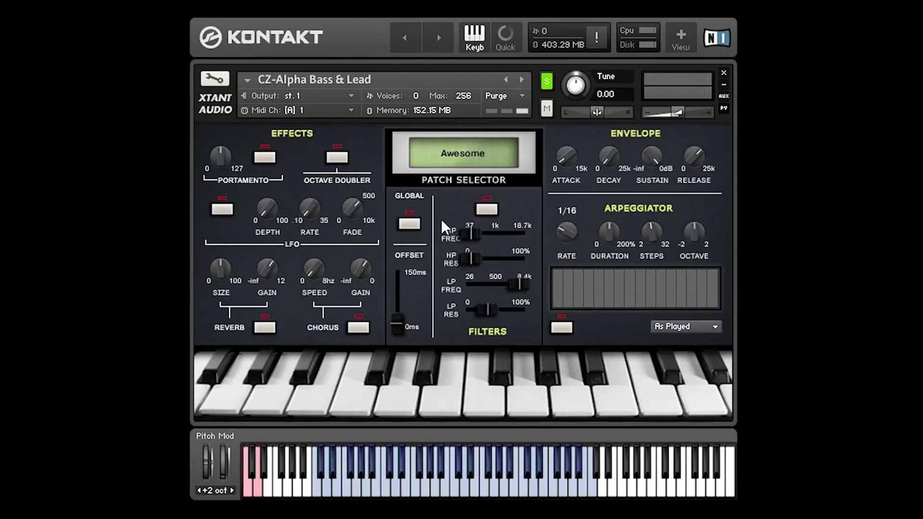
# - Make the filter global, raise high-pass cutoff to 18.7k, and keyswitch through Chill, Psych and Awesome
pyautogui.click(414, 224)
pyautogui.moveTo(474, 236); pyautogui.dragTo(616, 228)
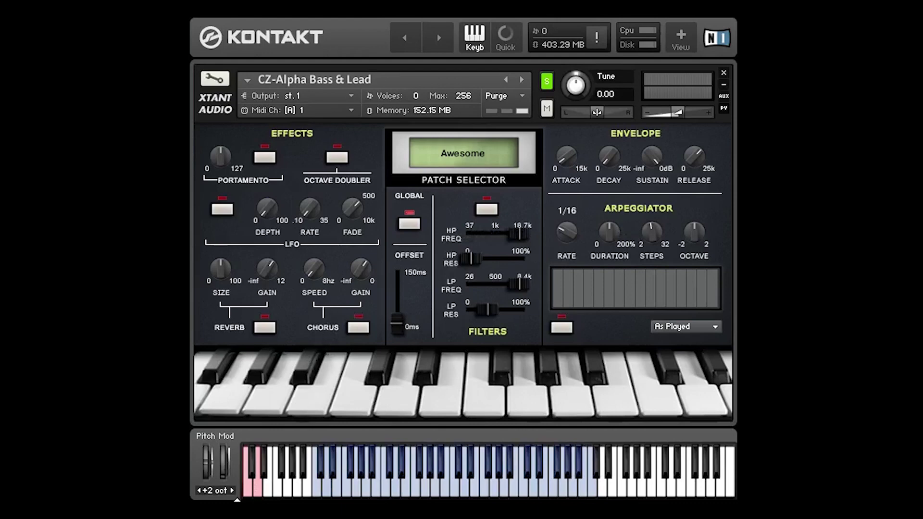
pyautogui.click(257, 488)
pyautogui.click(257, 485)
pyautogui.click(258, 488)
pyautogui.click(246, 488)
pyautogui.click(247, 488)
pyautogui.click(247, 489)
# - Set cutoff to about 1k, keyswitch Chill, Psych, Rad, Righteous back to Chill, then cutoff 37
pyautogui.moveTo(501, 235); pyautogui.dragTo(453, 233)
pyautogui.click(258, 494)
pyautogui.click(255, 491)
pyautogui.click(255, 493)
pyautogui.click(255, 490)
pyautogui.click(246, 486)
pyautogui.click(252, 486)
pyautogui.moveTo(508, 230); pyautogui.dragTo(500, 230)
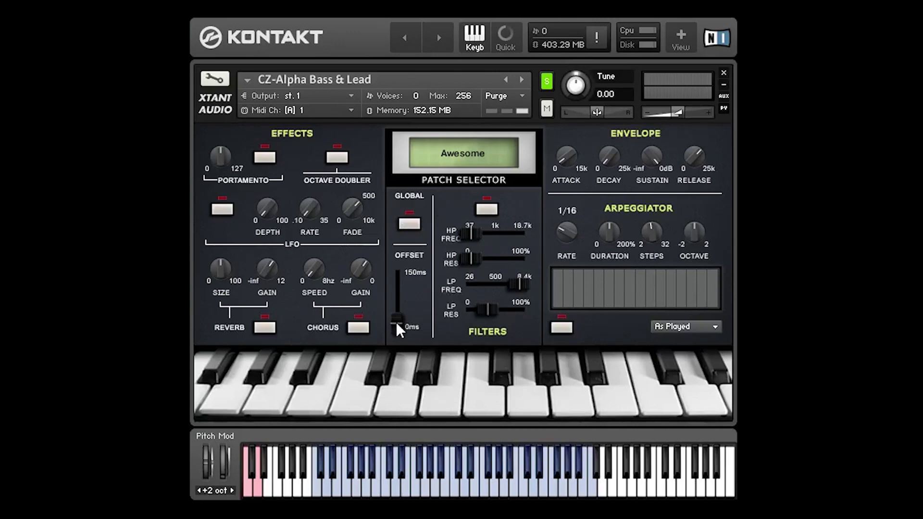
# - Sweep the sample start offset to 150ms and back to 0ms, then load the Rad patch
pyautogui.moveTo(396, 322); pyautogui.dragTo(385, 290)
pyautogui.moveTo(400, 330); pyautogui.dragTo(405, 226)
pyautogui.moveTo(395, 279); pyautogui.dragTo(396, 374)
pyautogui.click(458, 159)
pyautogui.click(464, 79)
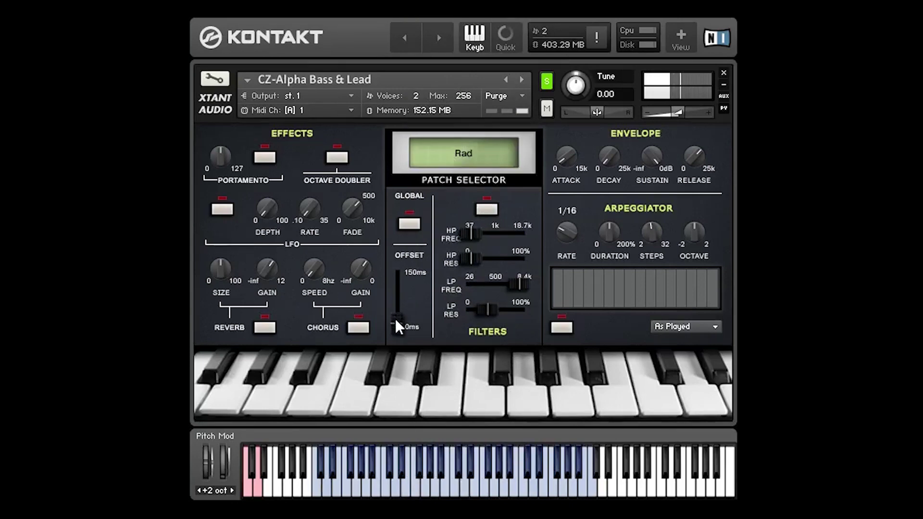
# - On Rad, sweep the offset to 150ms, set envelope attack to minimum, and offset to 0ms
pyautogui.moveTo(395, 319); pyautogui.dragTo(400, 272)
pyautogui.moveTo(400, 272); pyautogui.dragTo(393, 340)
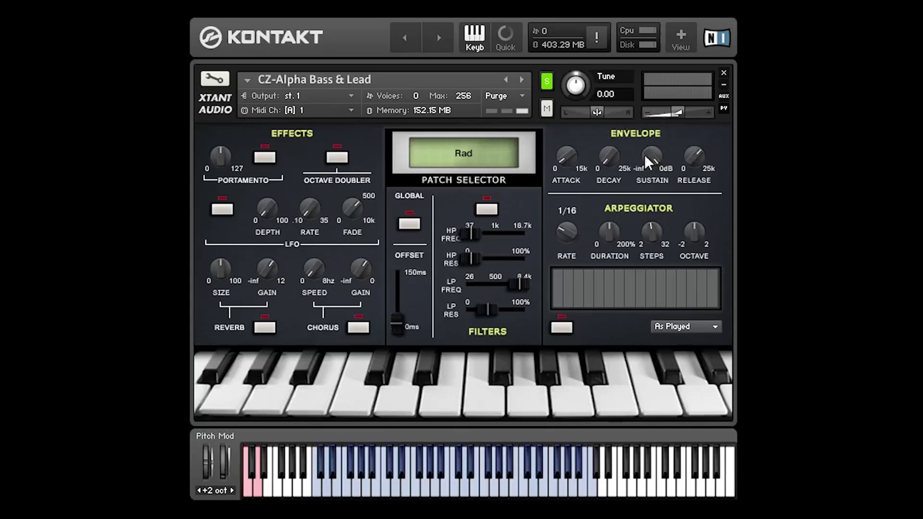
pyautogui.moveTo(401, 327); pyautogui.dragTo(405, 243)
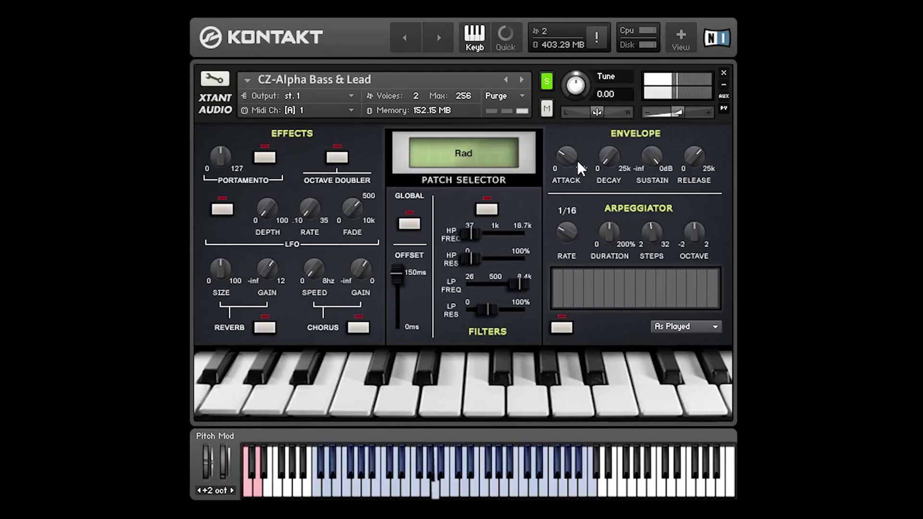
pyautogui.moveTo(569, 152)
pyautogui.mouseDown()
pyautogui.moveTo(564, 189)
pyautogui.moveTo(566, 148)
pyautogui.mouseUp()
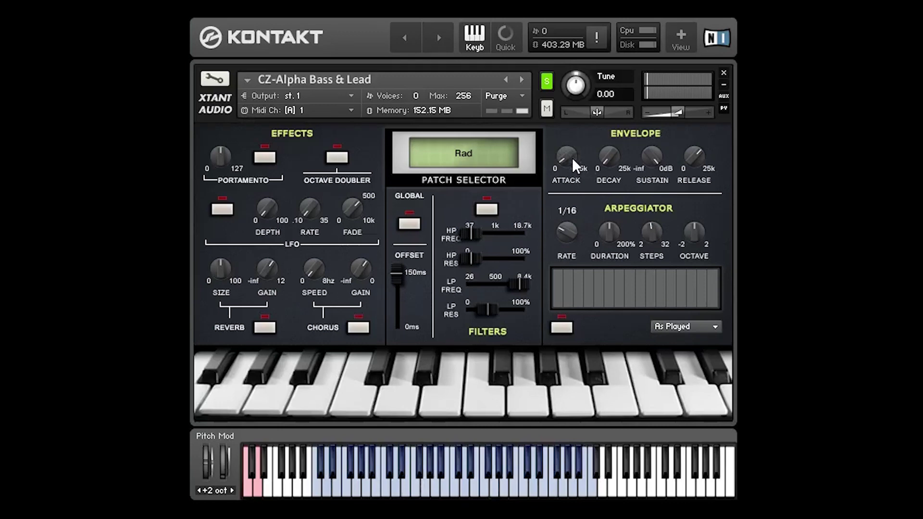
pyautogui.moveTo(396, 282); pyautogui.dragTo(397, 336)
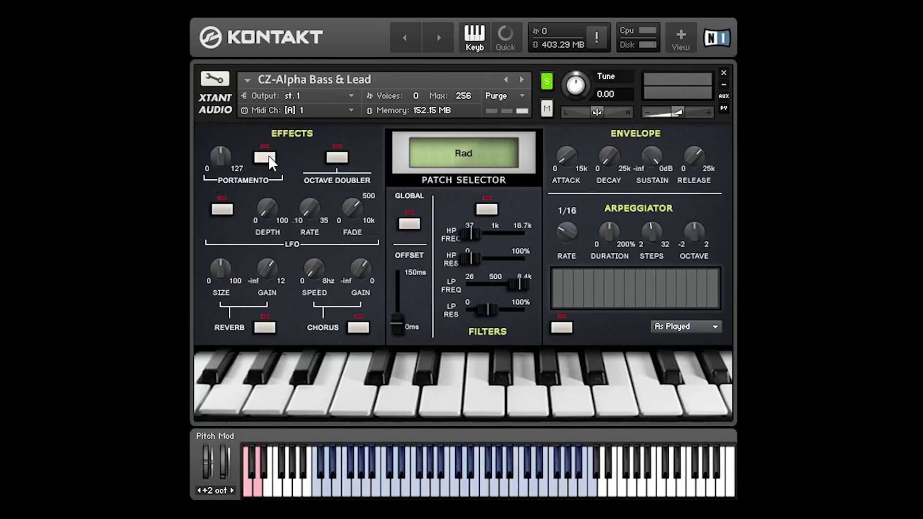
# - Load the Raw patch and turn the Portamento knob down to 0
pyautogui.click(456, 154)
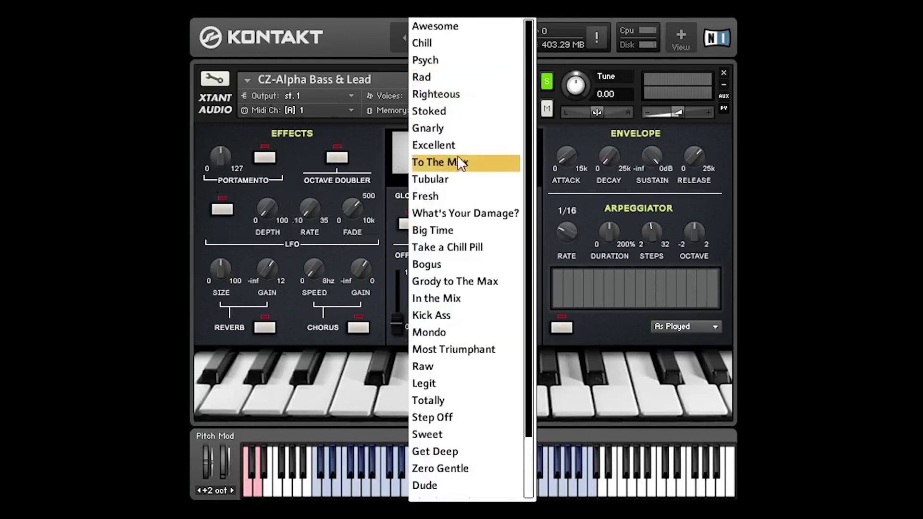
pyautogui.click(432, 370)
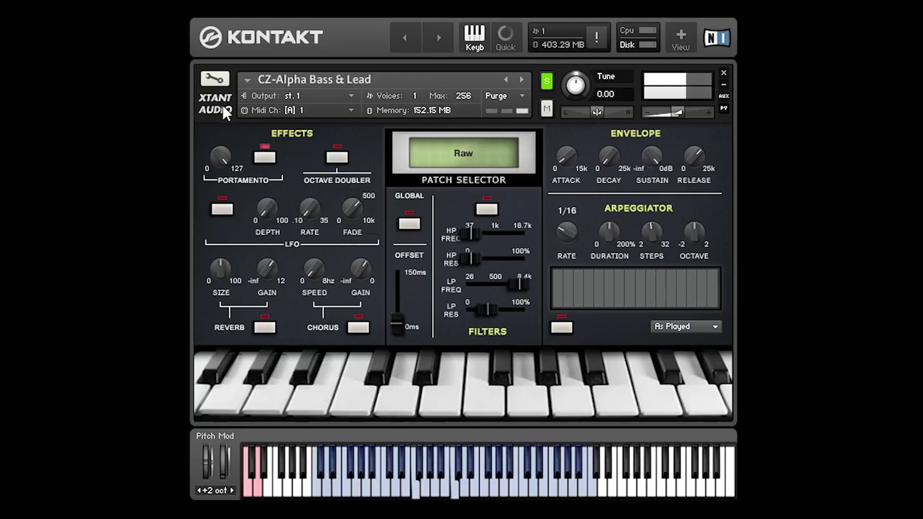
pyautogui.moveTo(215, 149); pyautogui.dragTo(215, 174)
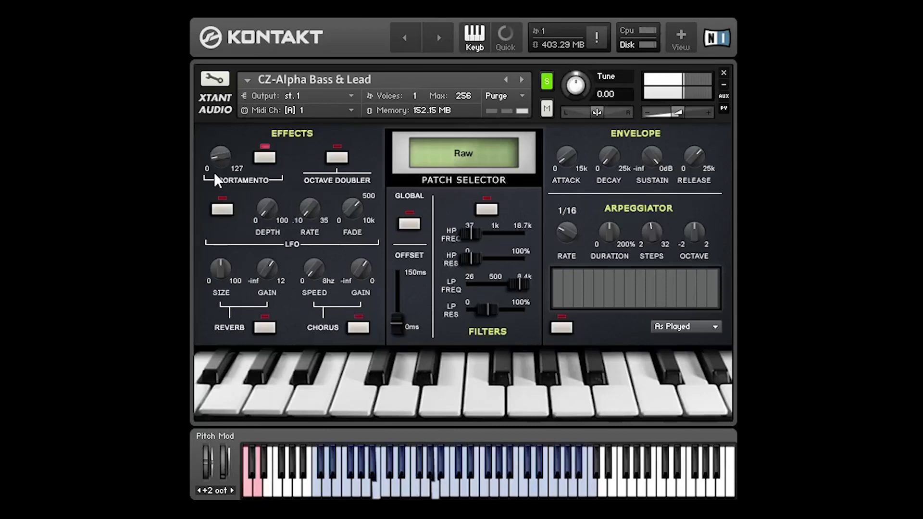
# - Set portamento to mid-range, then turn on the Octave Doubler and the Portamento switch
pyautogui.moveTo(215, 172); pyautogui.dragTo(214, 162)
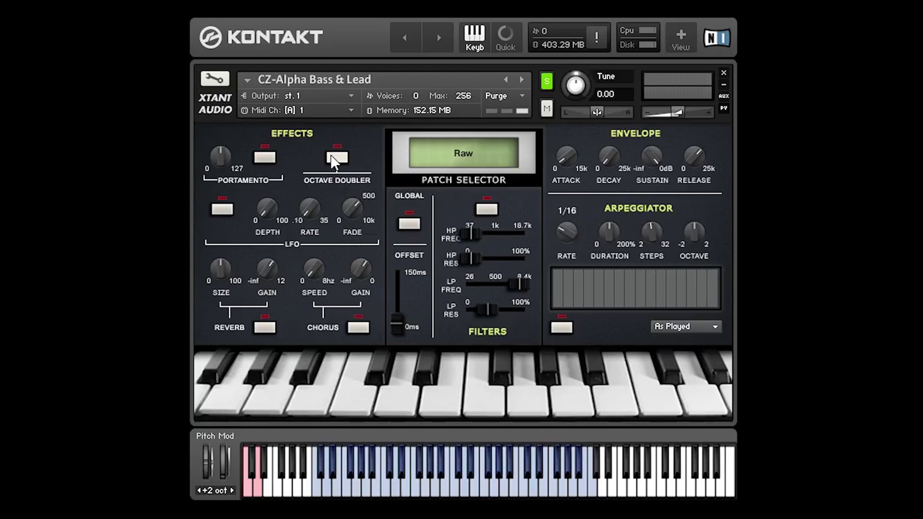
pyautogui.click(336, 158)
pyautogui.click(260, 157)
# - Turn the LFO RATE knob up on the Raw patch
pyautogui.moveTo(310, 210); pyautogui.dragTo(275, 217)
# - Load the Rad patch, switch on Reverb and Chorus, and raise the Chorus GAIN
pyautogui.click(457, 153)
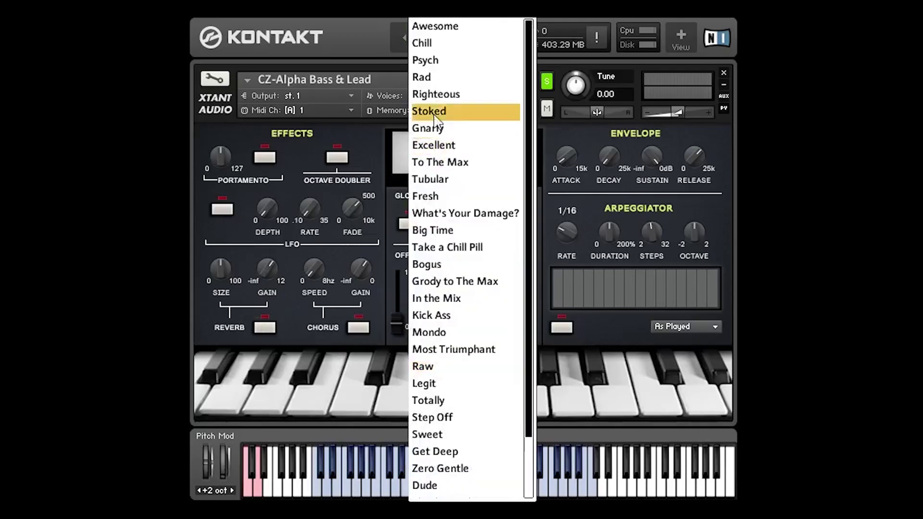
pyautogui.click(428, 75)
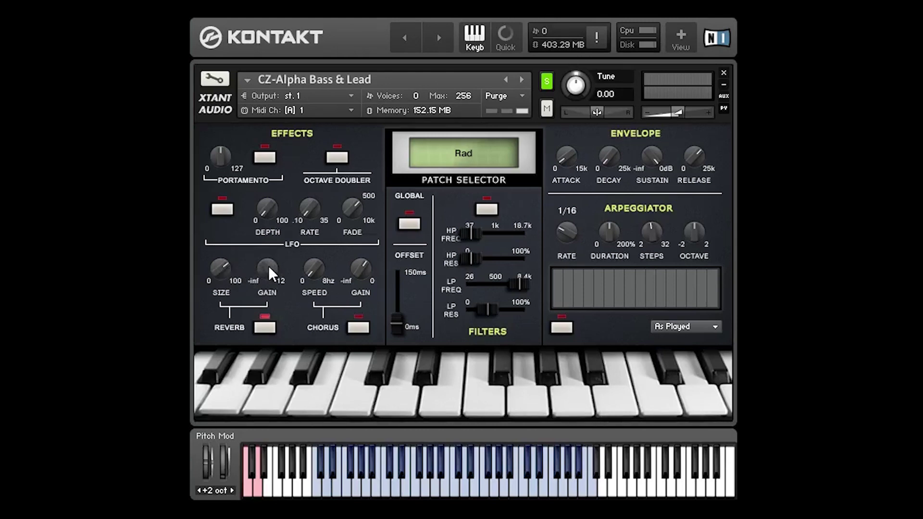
pyautogui.click(265, 328)
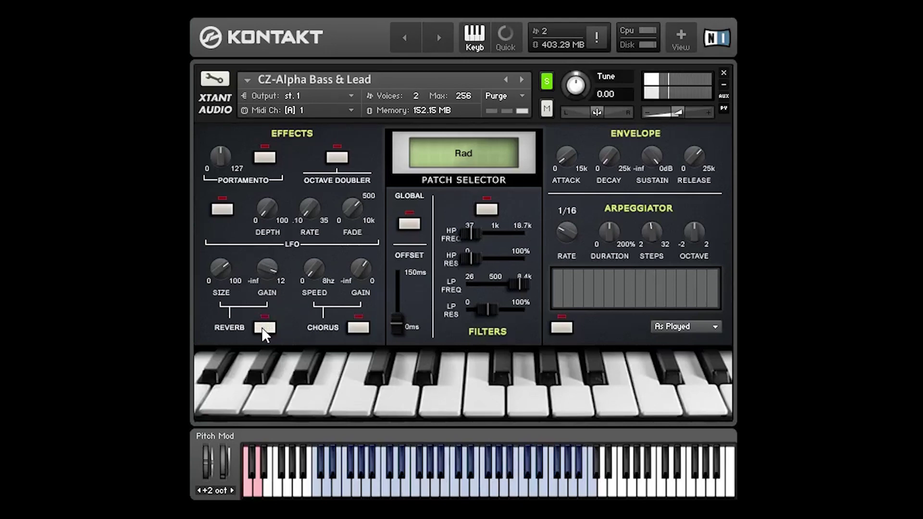
pyautogui.click(264, 327)
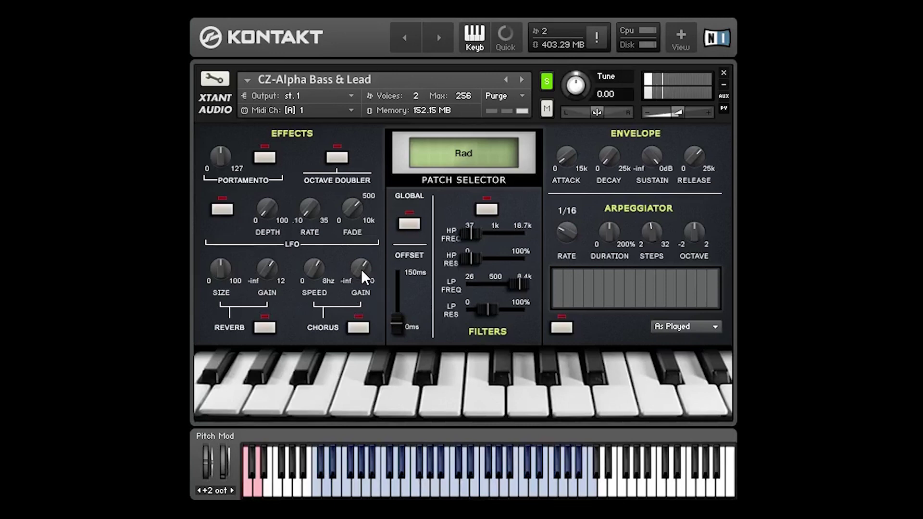
pyautogui.click(355, 330)
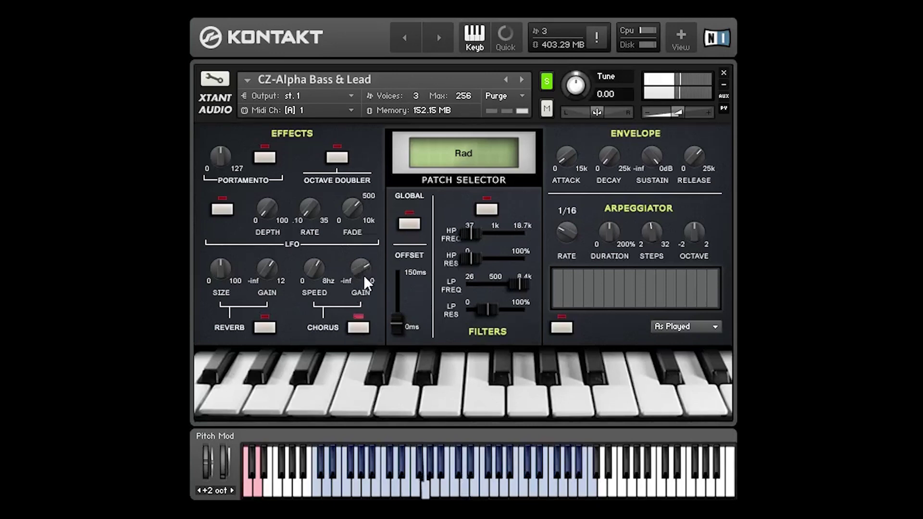
pyautogui.moveTo(364, 278); pyautogui.dragTo(369, 252)
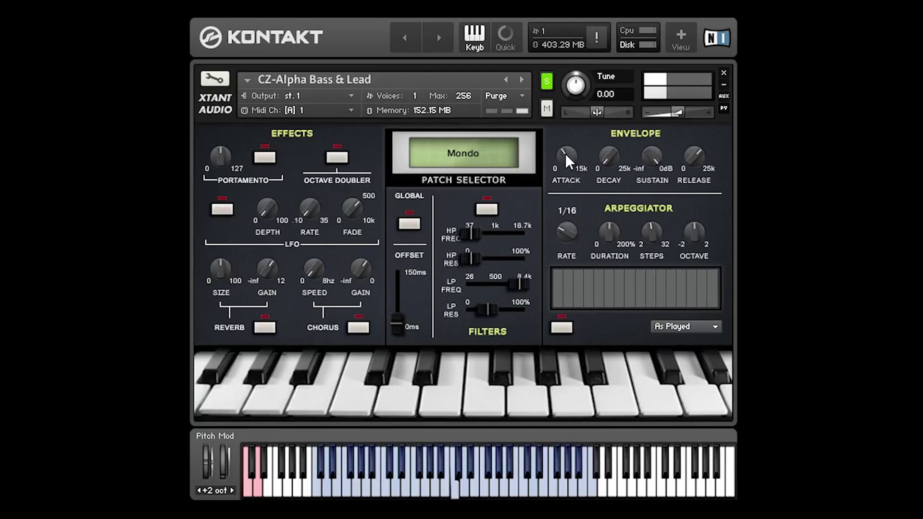
# - Lengthen envelope attack, shorten decay, raise sustain near maximum, and shorten release toward minimum
pyautogui.moveTo(565, 157)
pyautogui.mouseDown()
pyautogui.moveTo(550, 367)
pyautogui.moveTo(570, 163)
pyautogui.mouseUp()
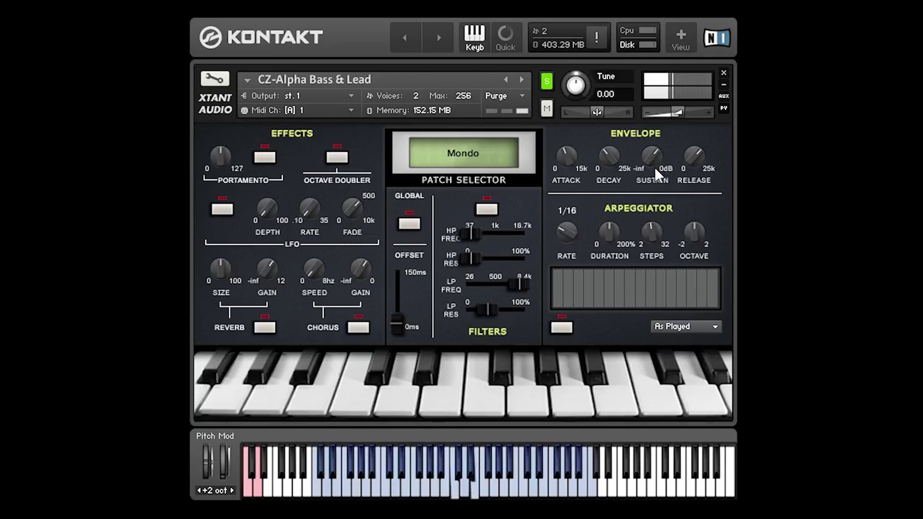
pyautogui.moveTo(610, 152)
pyautogui.mouseDown()
pyautogui.moveTo(609, 142)
pyautogui.moveTo(610, 156)
pyautogui.mouseUp()
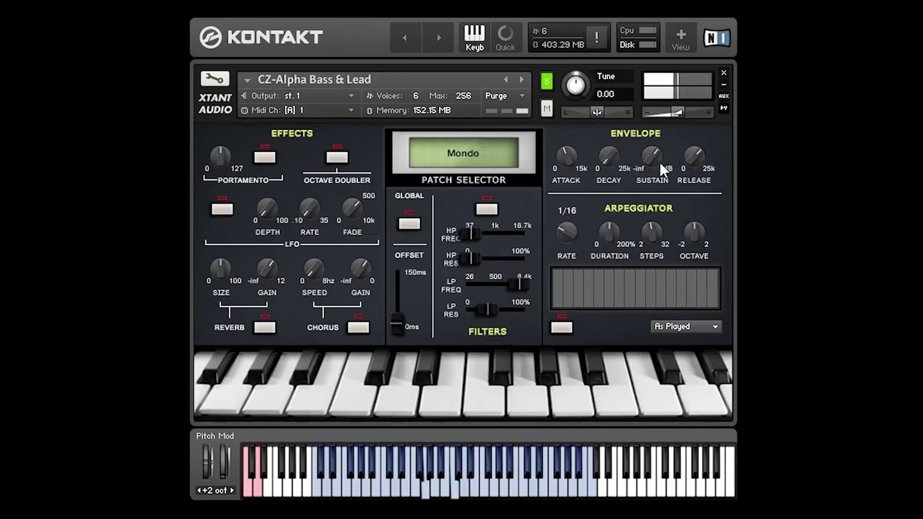
pyautogui.moveTo(659, 163); pyautogui.dragTo(659, 162)
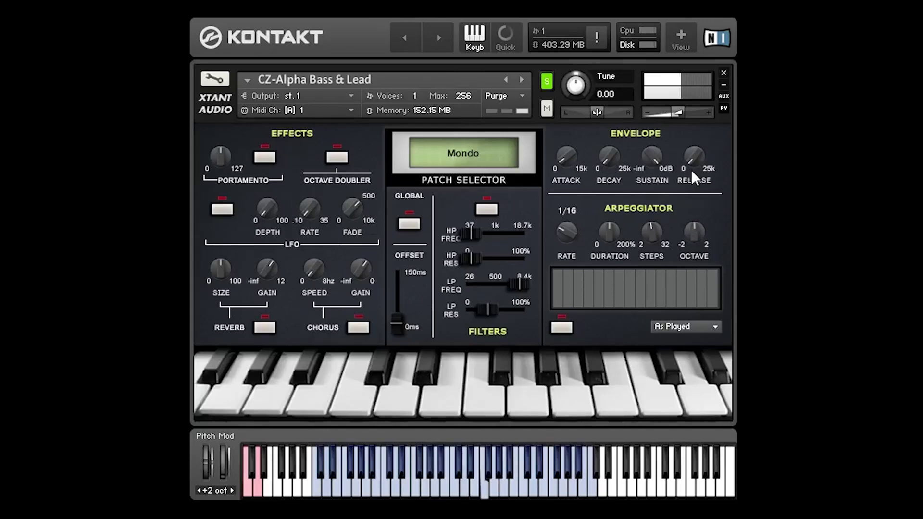
pyautogui.moveTo(693, 168); pyautogui.dragTo(694, 144)
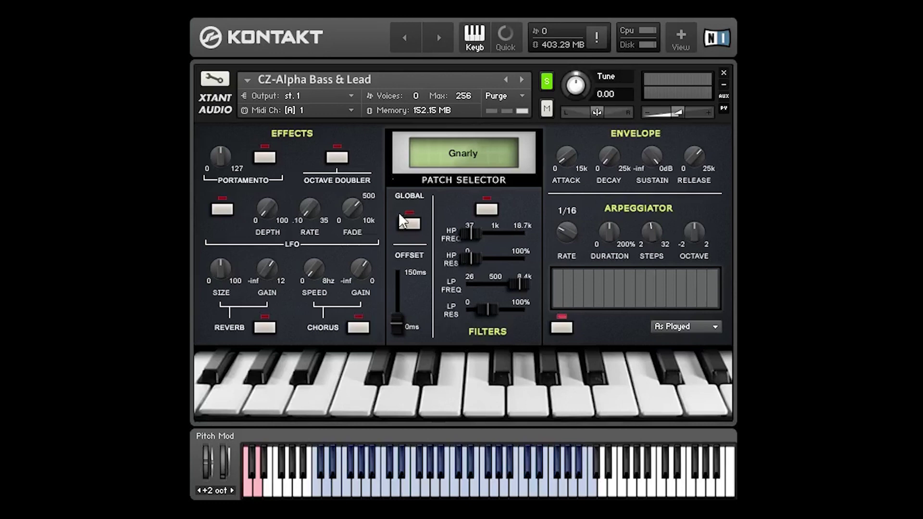
# - Try arpeggiator rate 1/128 and 32 steps, return to 16 steps, and max the octave range
pyautogui.moveTo(566, 237); pyautogui.dragTo(565, 239)
pyautogui.moveTo(650, 231); pyautogui.dragTo(652, 208)
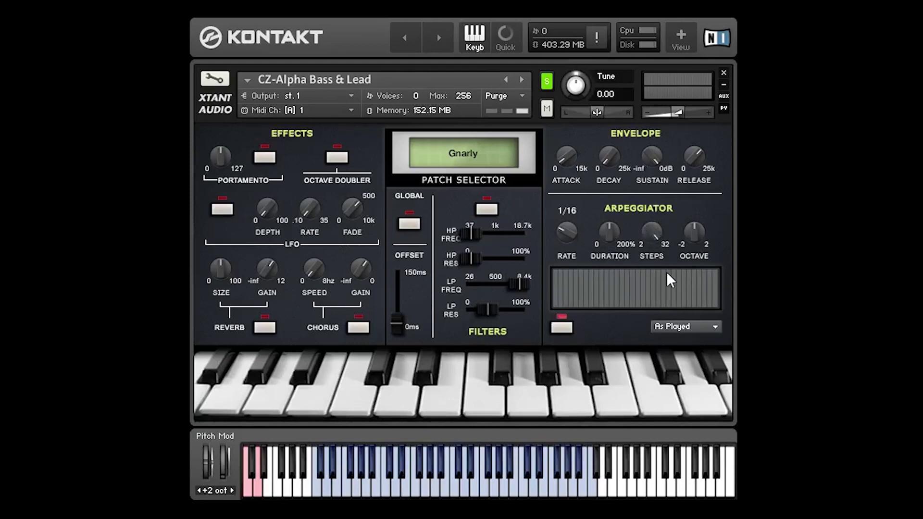
pyautogui.keyDown('ctrl'); pyautogui.click(652, 232); pyautogui.keyUp('ctrl')
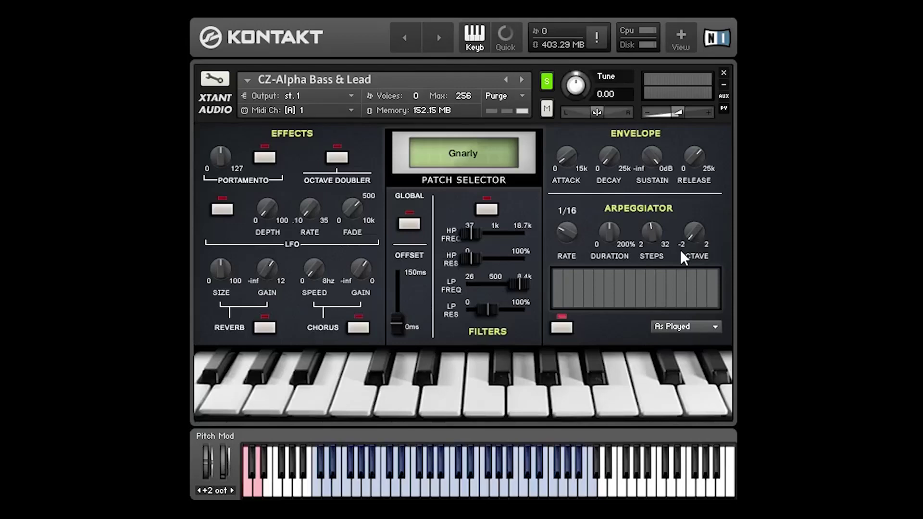
pyautogui.moveTo(680, 249); pyautogui.dragTo(700, 231)
# - Keep As Played mode, draw a step pattern, switch the arpeggiator on and set it GLOBAL
pyautogui.click(688, 327)
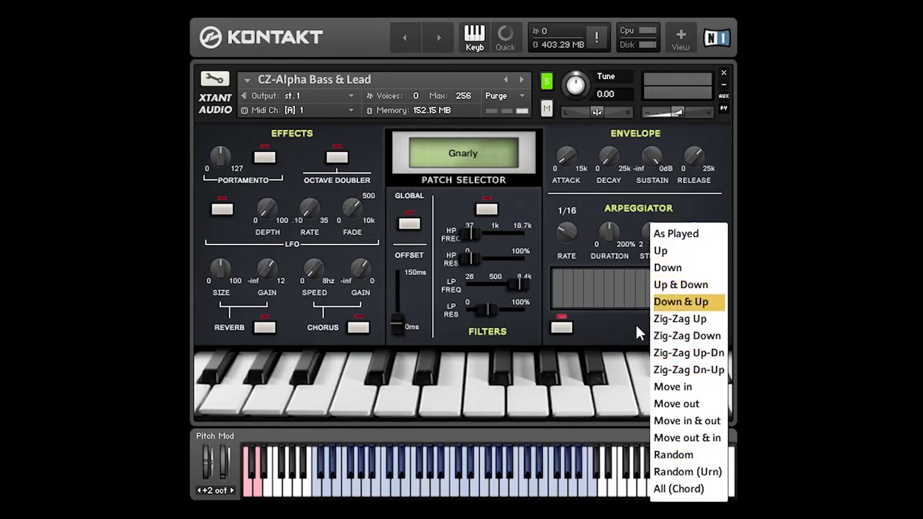
pyautogui.click(622, 325)
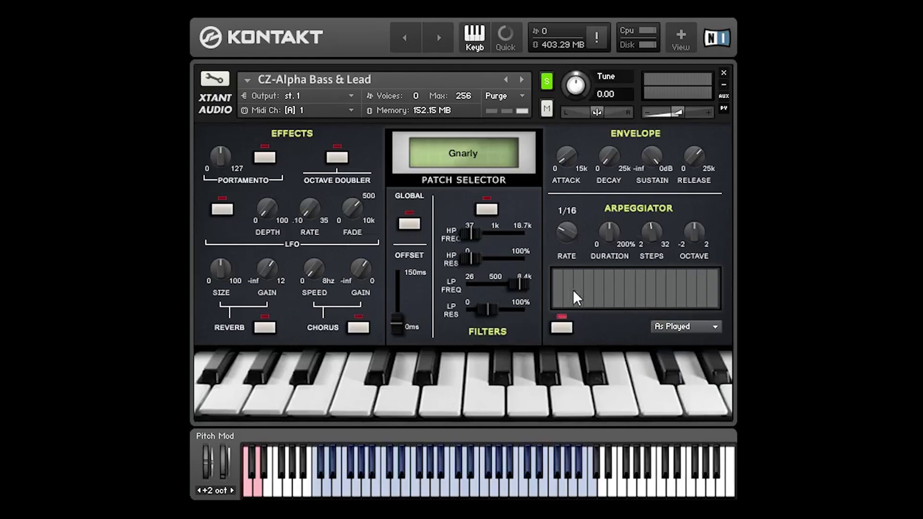
pyautogui.moveTo(564, 296)
pyautogui.mouseDown()
pyautogui.moveTo(658, 270)
pyautogui.moveTo(682, 302)
pyautogui.moveTo(706, 303)
pyautogui.moveTo(714, 276)
pyautogui.moveTo(666, 291)
pyautogui.moveTo(645, 280)
pyautogui.moveTo(562, 302)
pyautogui.moveTo(559, 264)
pyautogui.moveTo(564, 337)
pyautogui.moveTo(583, 259)
pyautogui.moveTo(582, 294)
pyautogui.moveTo(597, 295)
pyautogui.moveTo(584, 326)
pyautogui.moveTo(592, 299)
pyautogui.moveTo(583, 297)
pyautogui.moveTo(586, 263)
pyautogui.moveTo(601, 313)
pyautogui.moveTo(552, 304)
pyautogui.moveTo(689, 285)
pyautogui.moveTo(722, 268)
pyautogui.moveTo(553, 268)
pyautogui.mouseUp()
pyautogui.click(561, 328)
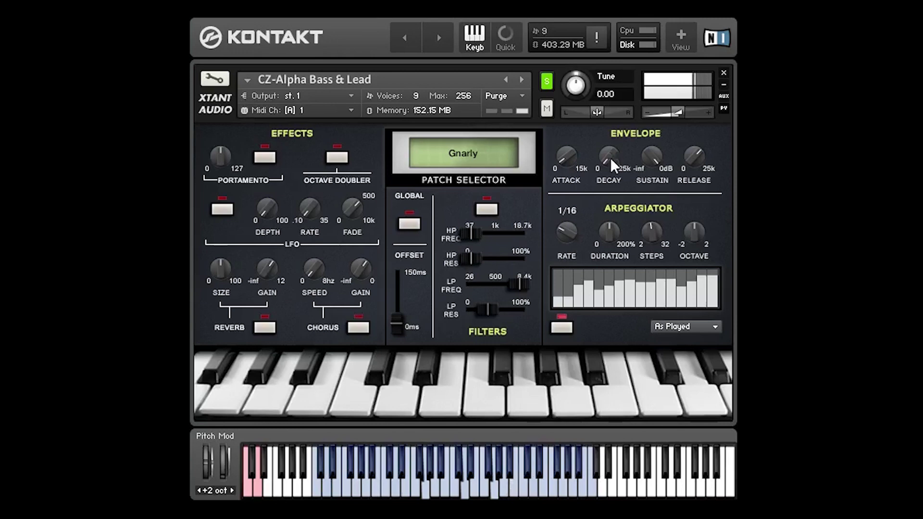
pyautogui.click(410, 224)
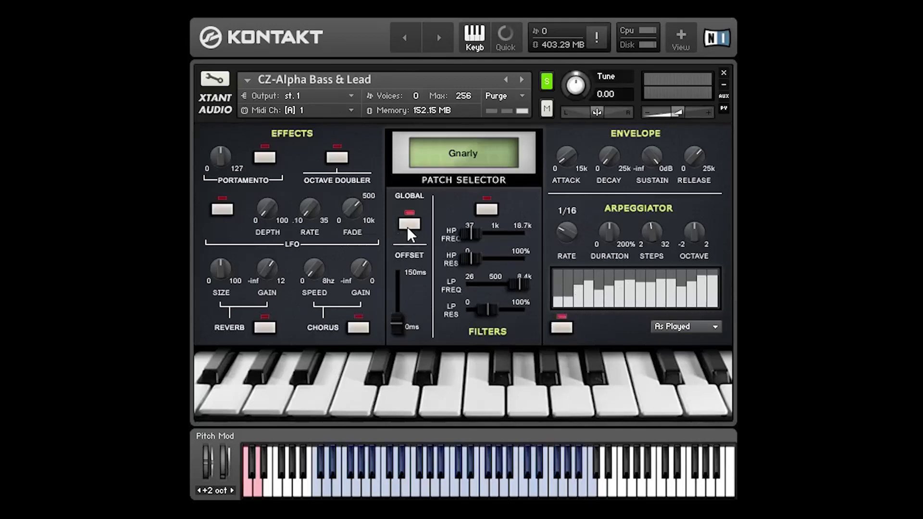
# - Load the 'Grody to The Max' patch on CZ-Alpha Bass & Lead
pyautogui.click(446, 167)
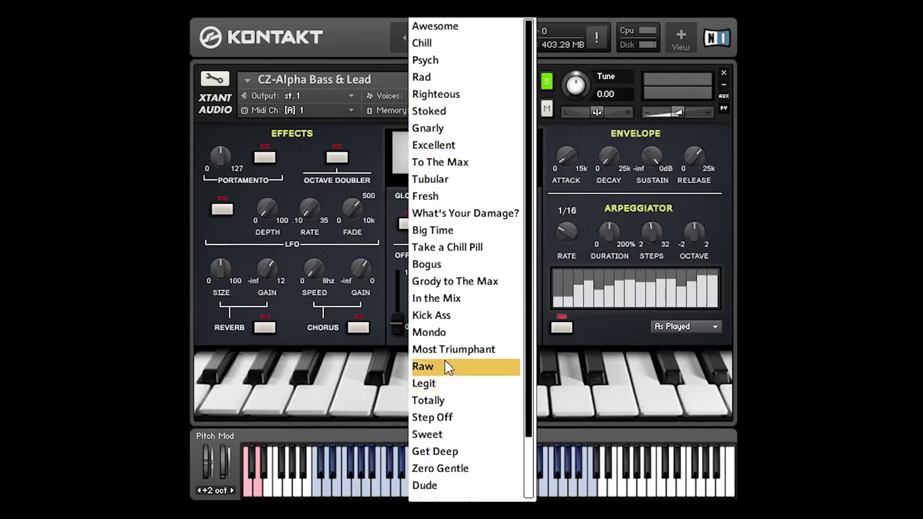
pyautogui.click(449, 283)
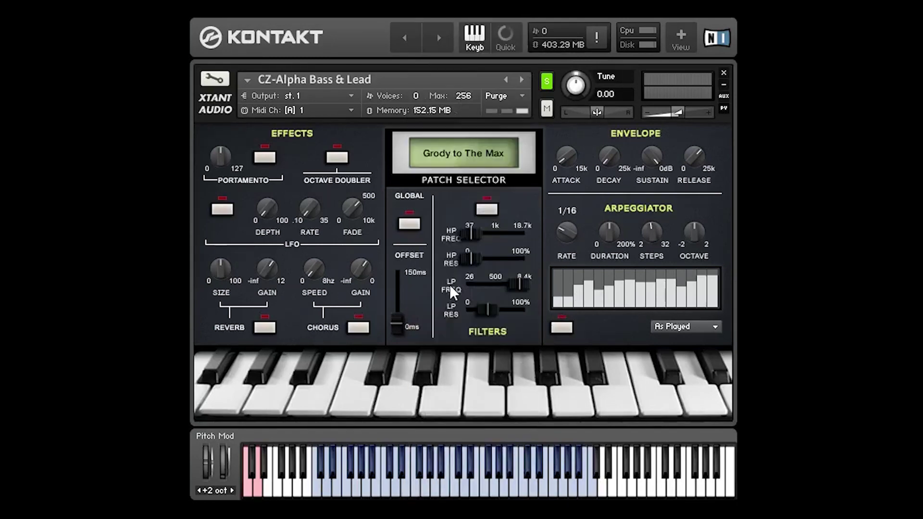
# - Set the arpeggiator to Up & Down mode with a 1/16 T rate
pyautogui.click(668, 326)
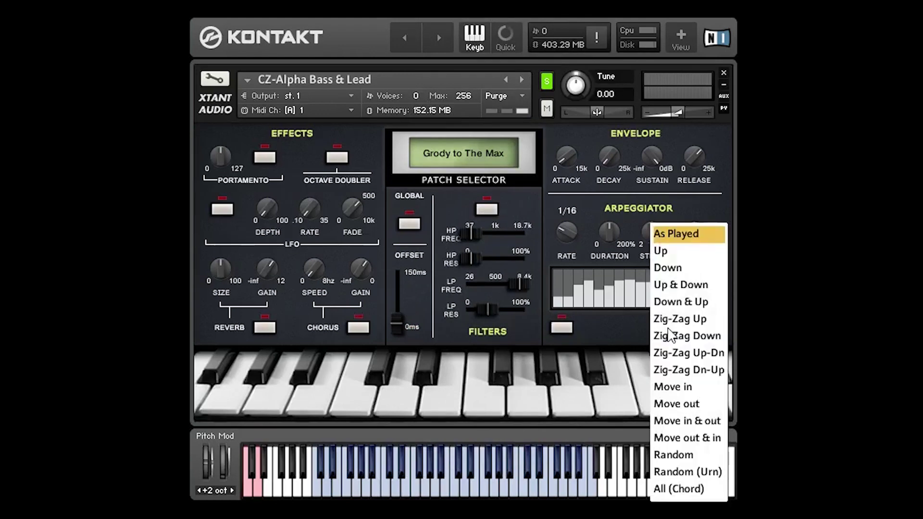
pyautogui.click(675, 285)
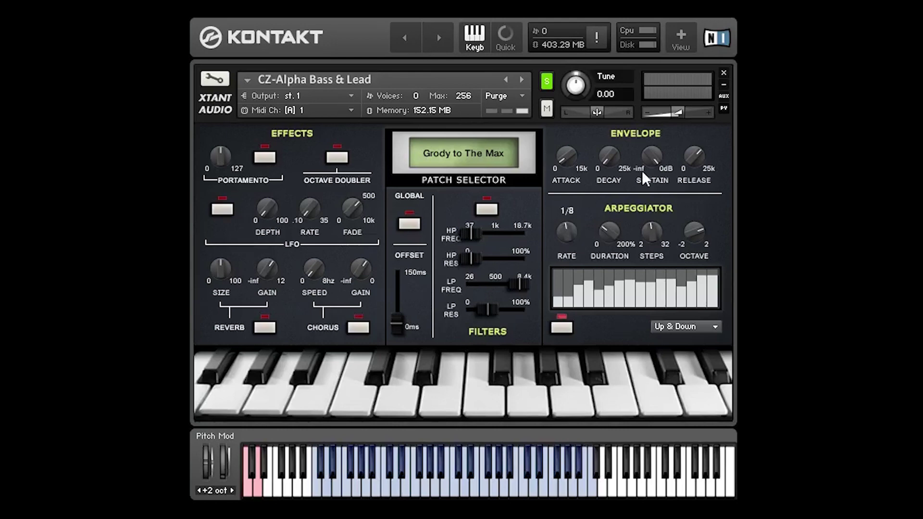
pyautogui.moveTo(566, 232); pyautogui.dragTo(563, 229)
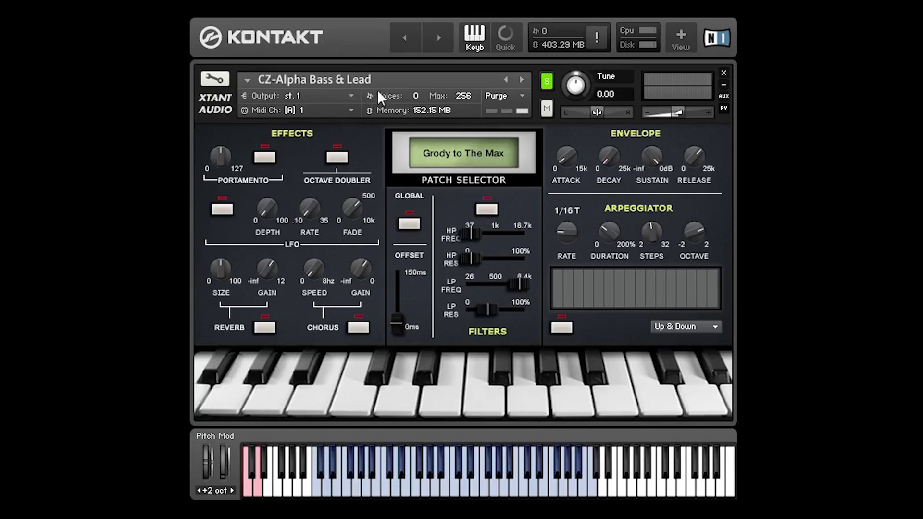
# - Bring up and solo the CZ-Alpha FX instrument, then load its Weirdo patch
pyautogui.click(440, 38)
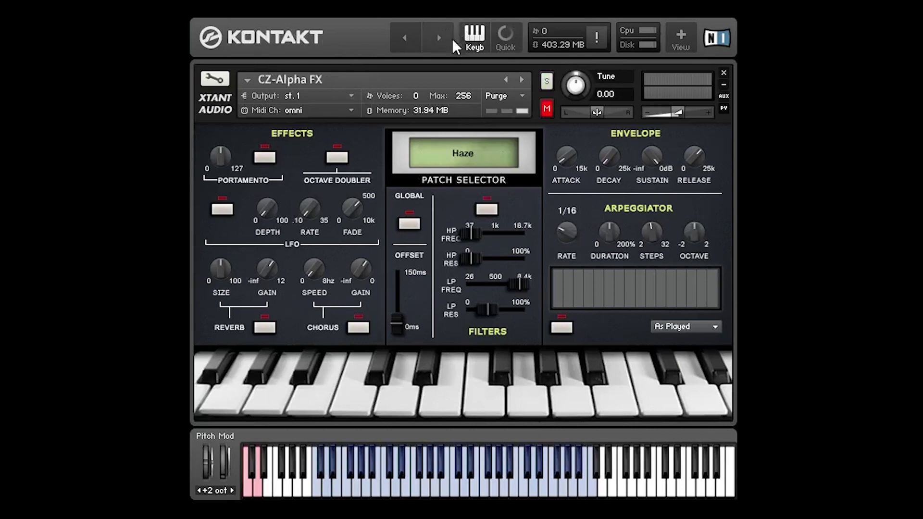
pyautogui.click(546, 85)
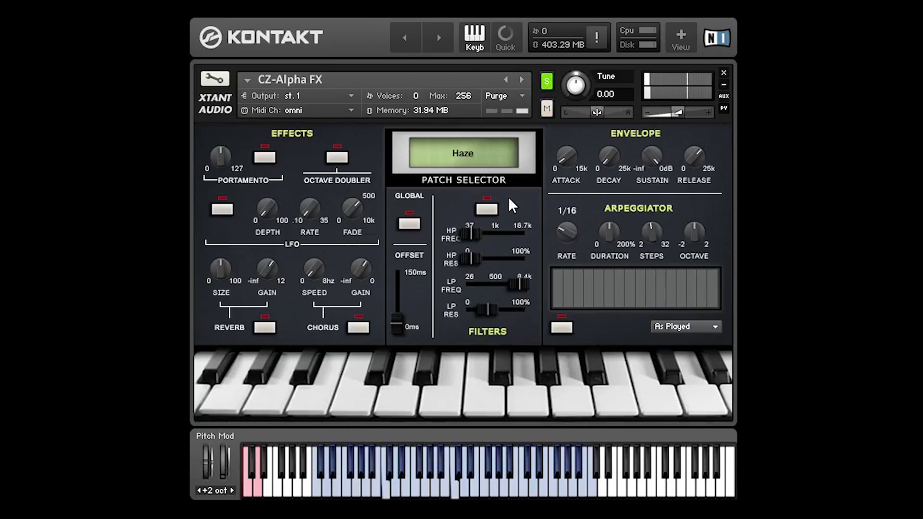
pyautogui.click(472, 178)
pyautogui.click(470, 228)
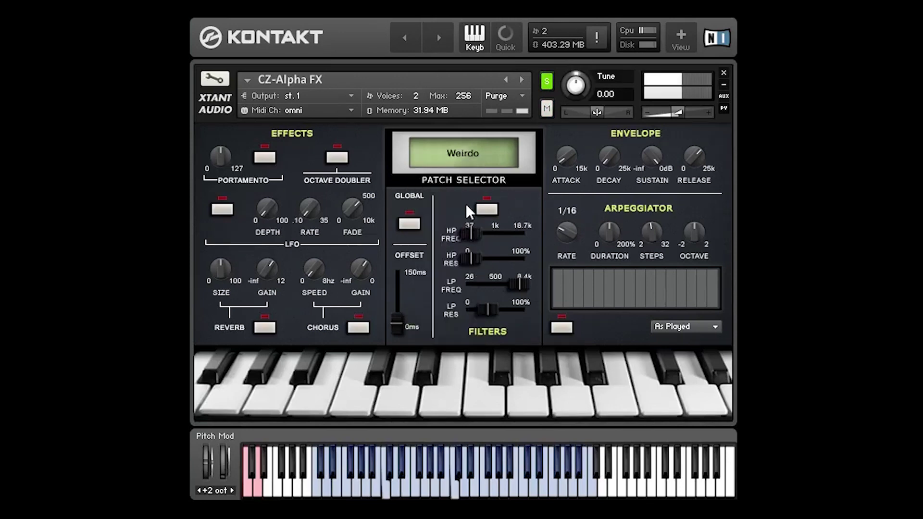
# - Audition the St Elmo and Flytrap FX patches, then switch to the CZ-Alpha Keys instrument
pyautogui.click(471, 154)
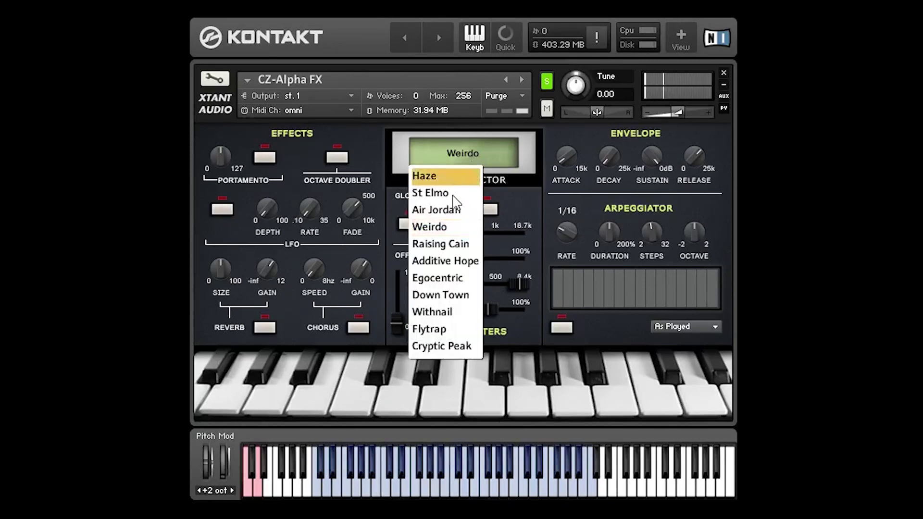
pyautogui.click(455, 210)
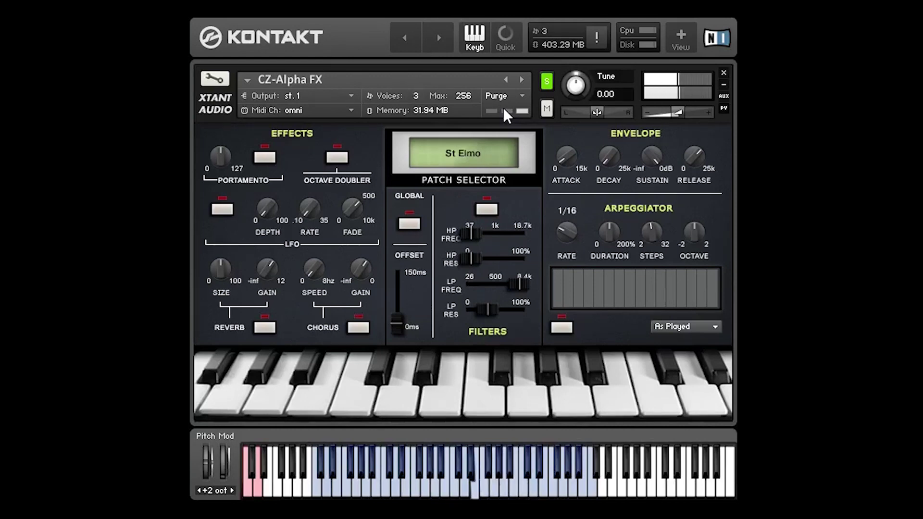
pyautogui.click(467, 151)
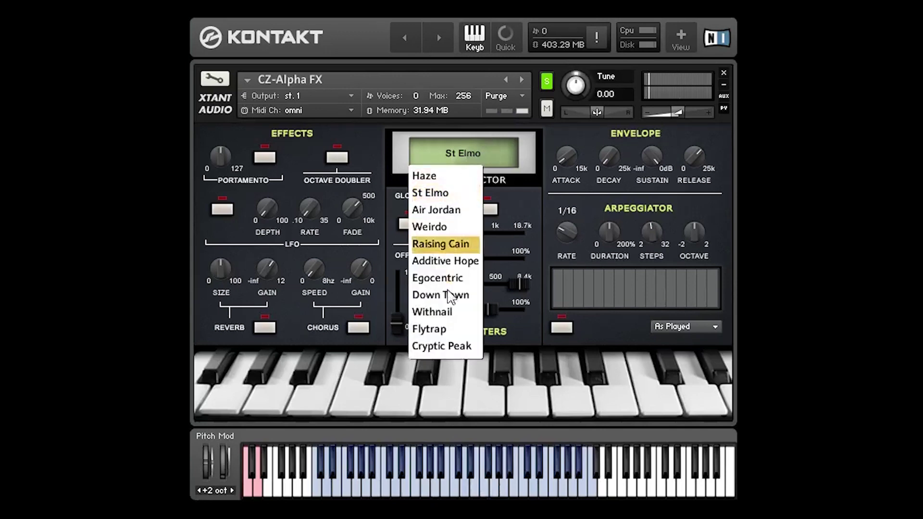
pyautogui.click(443, 329)
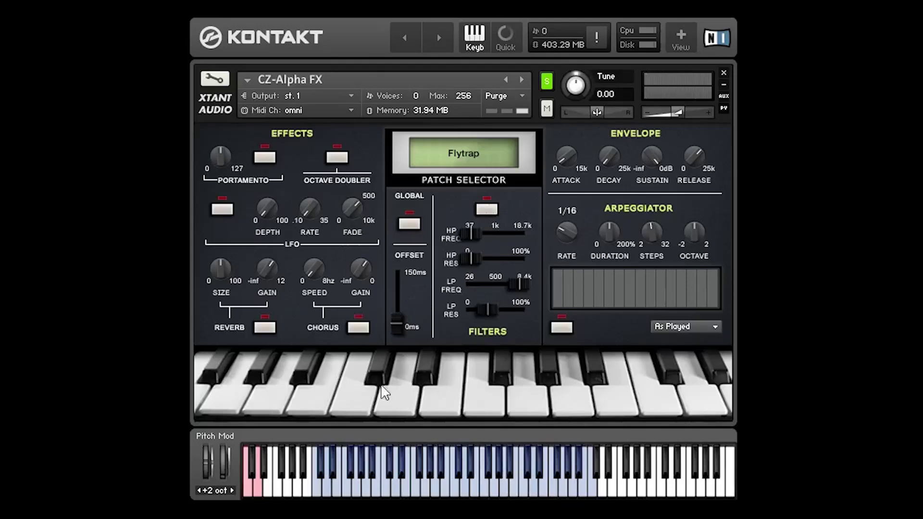
pyautogui.click(442, 42)
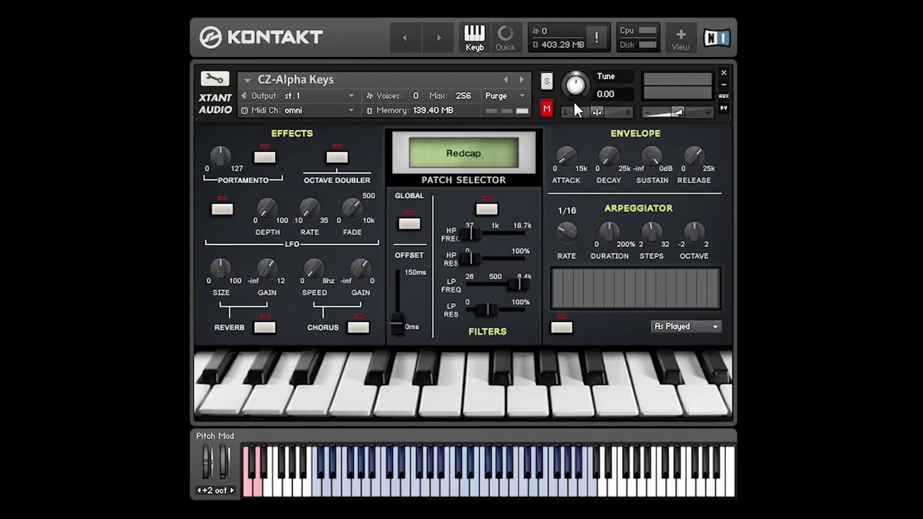
# - Solo CZ-Alpha Keys, then switch to the CZ-Alpha Pads instrument
pyautogui.click(548, 81)
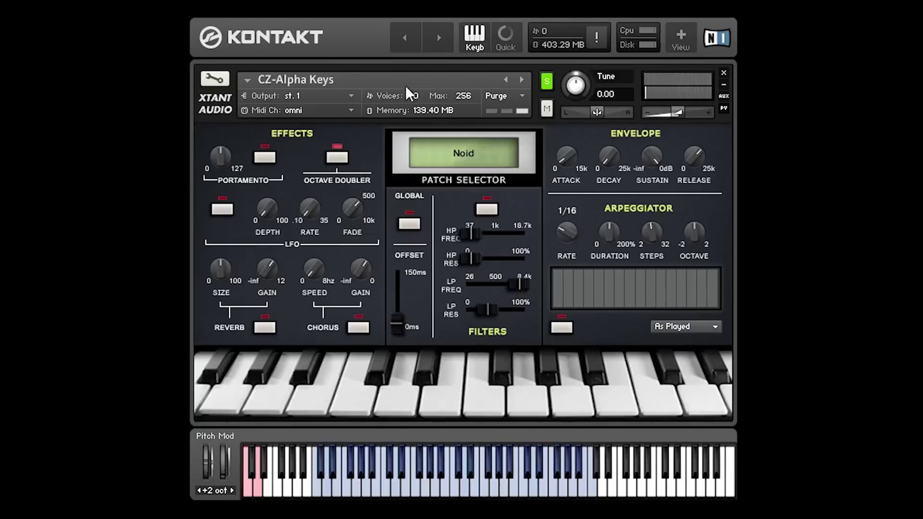
pyautogui.click(445, 34)
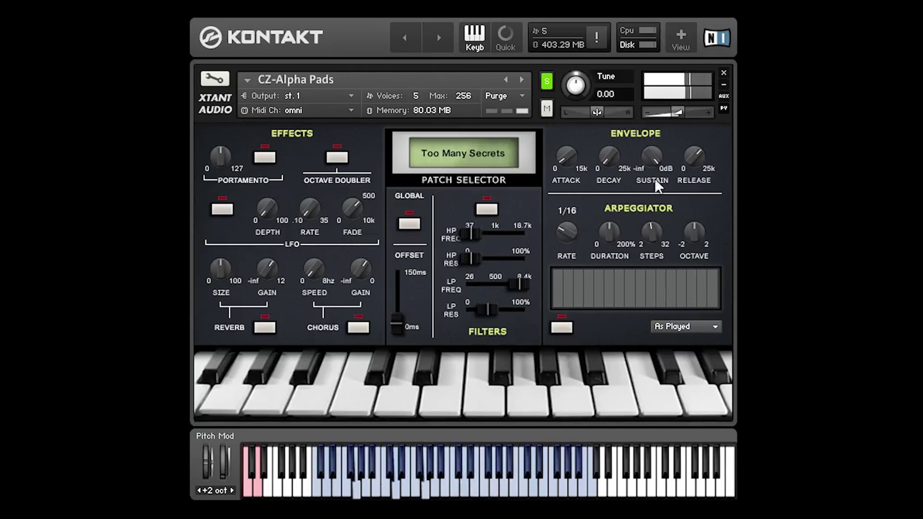
# - Load the Entity patch on CZ-Alpha Pads, then switch to Milady with a pink keyswitch key
pyautogui.click(413, 112)
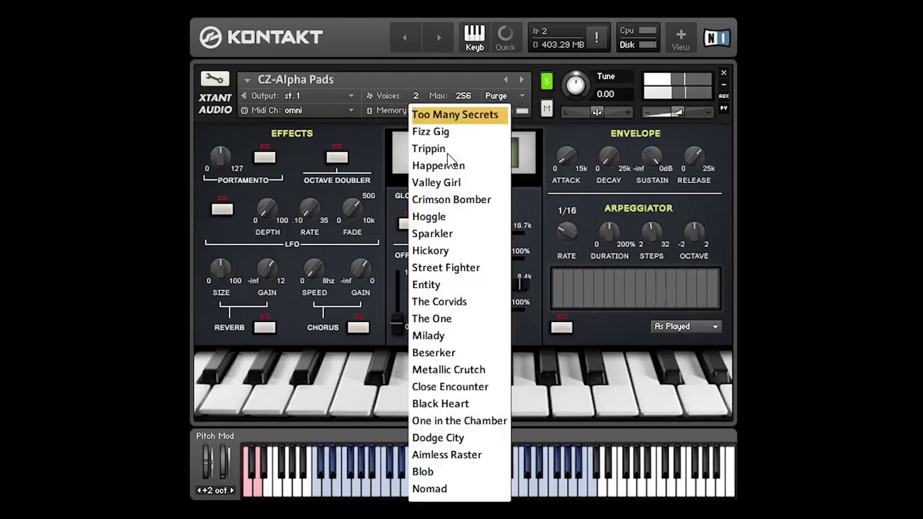
pyautogui.click(454, 286)
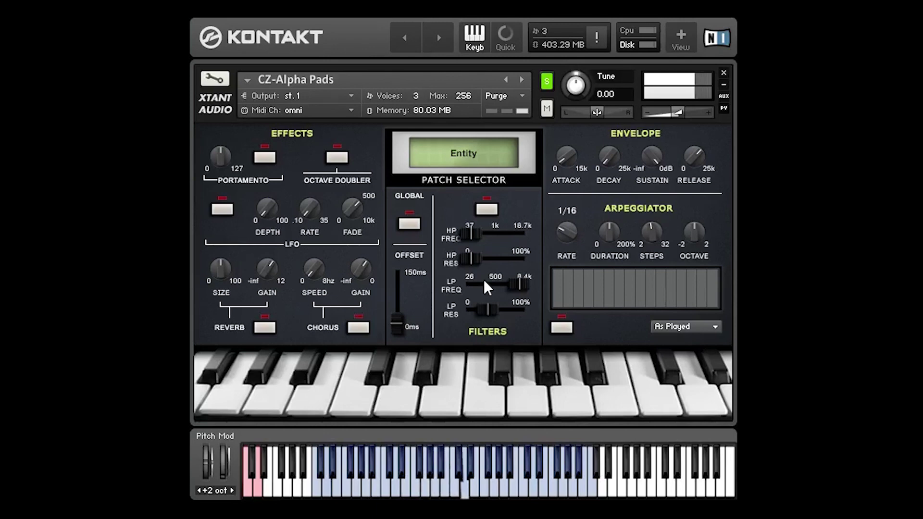
pyautogui.click(254, 490)
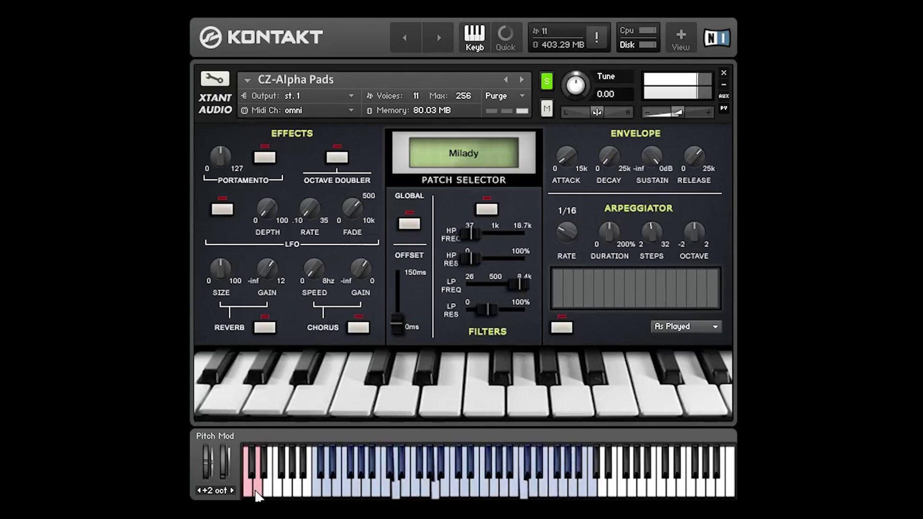
# - Press the pink keyswitch key for the Blob patch on CZ-Alpha Pads
pyautogui.click(256, 494)
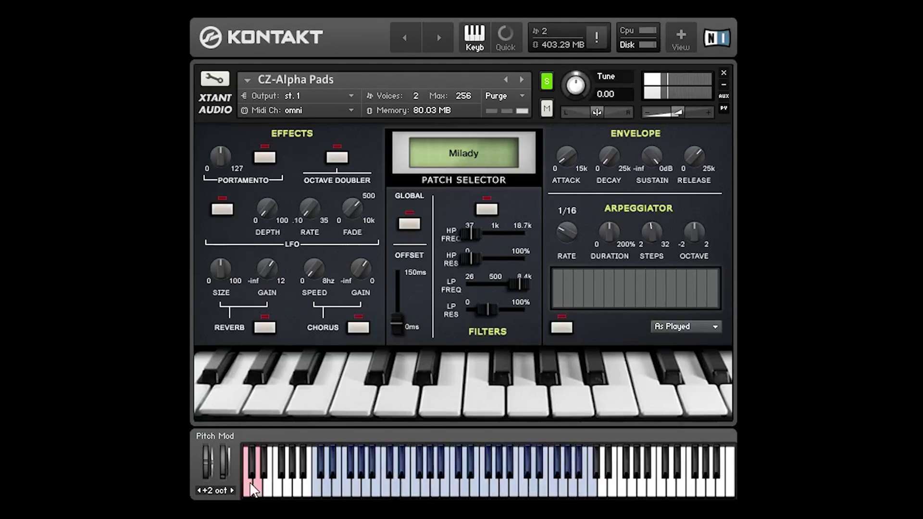